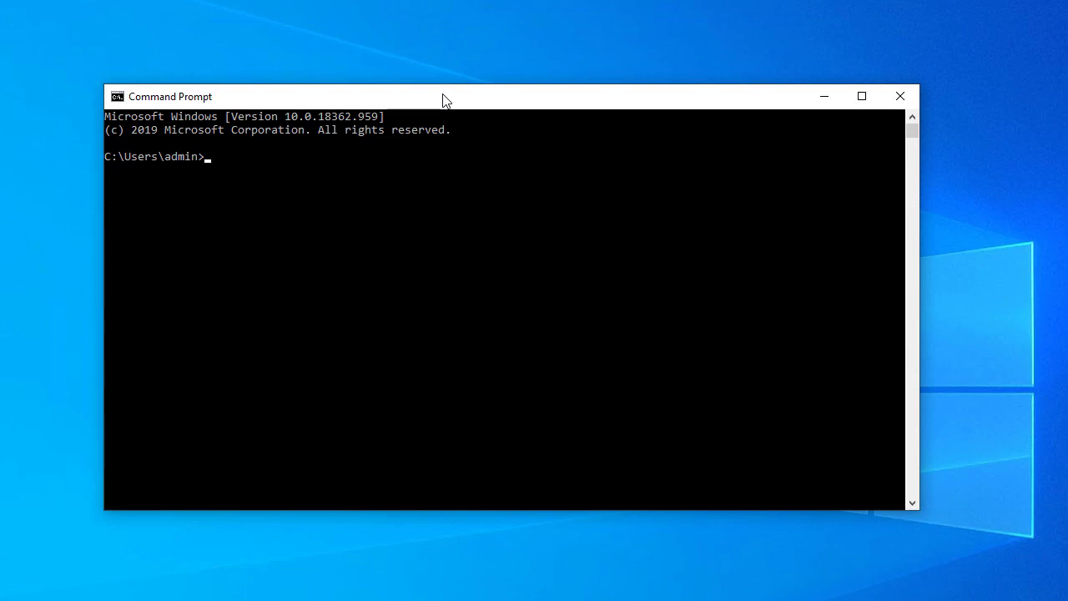
Start nslookup, set the query type to TXT, and look up mdaemon.com
type("nslookup")
key("Return")
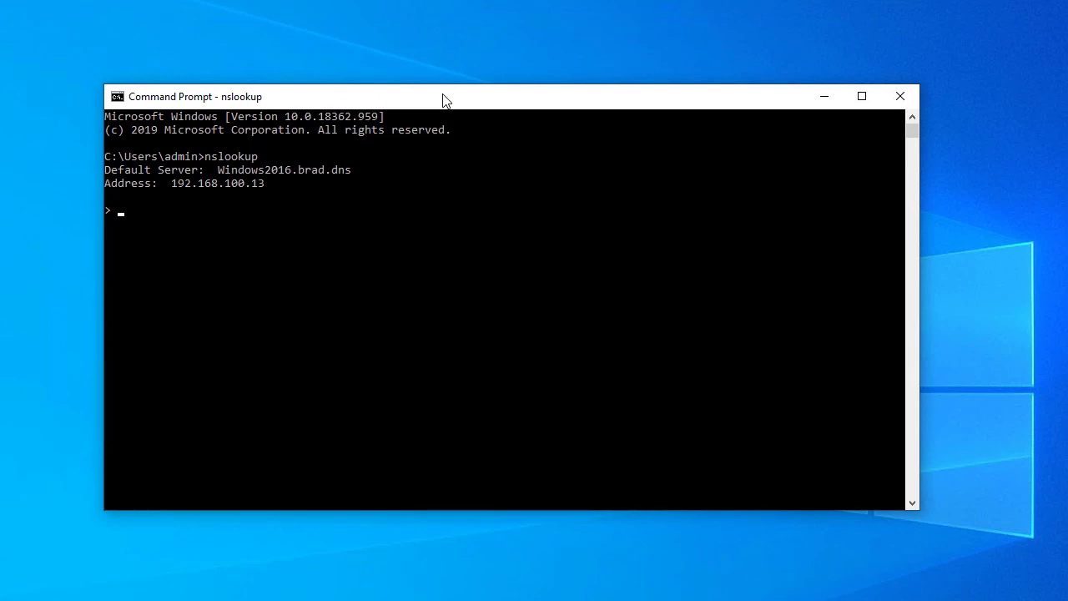
type("set q=txt")
key("Return")
type("mdaemon.com")
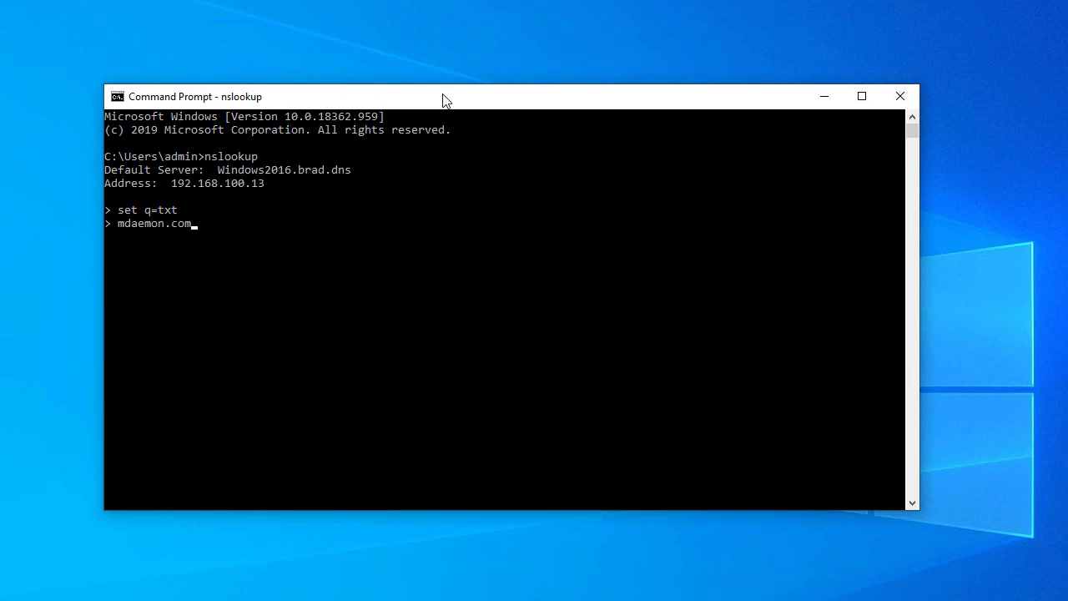
key("Return")
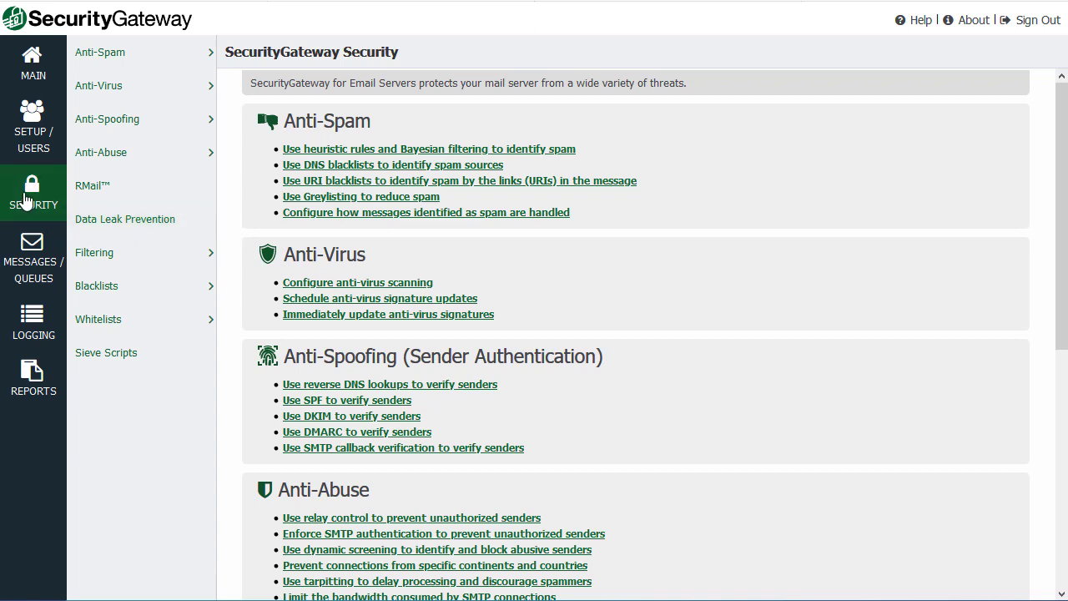
Open Anti-Spoofing > SPF Verification and keep the For Domain selection on -- Global --
left_click(198, 128)
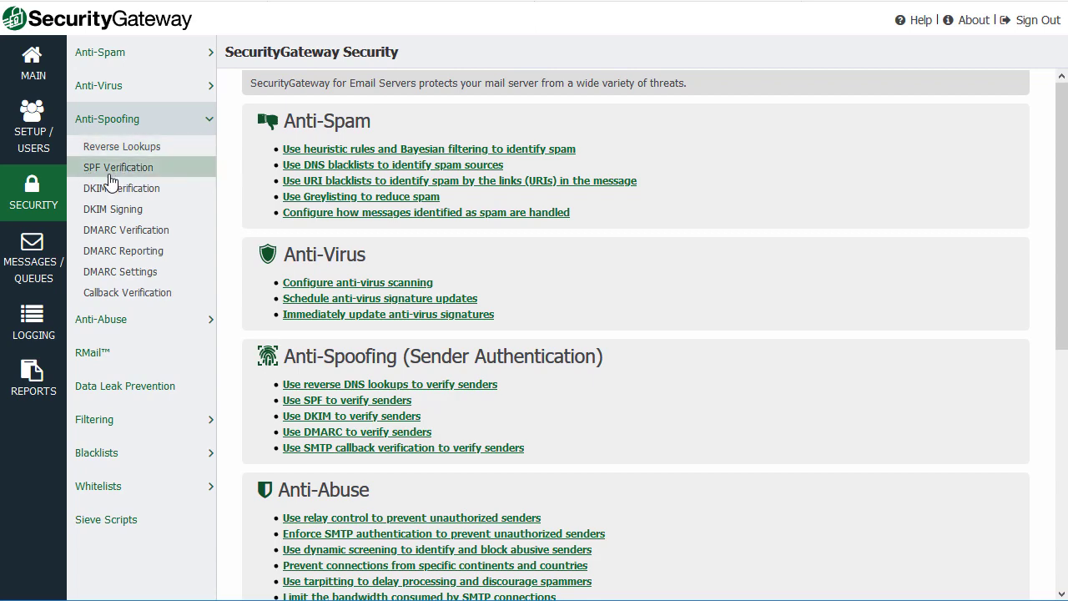
left_click(117, 175)
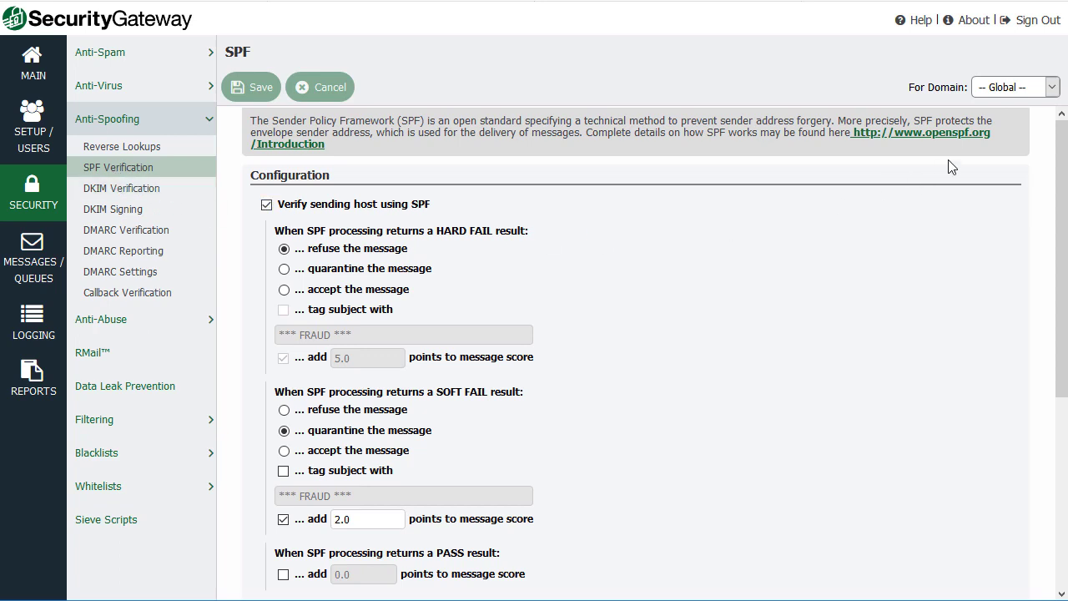
left_click(1053, 88)
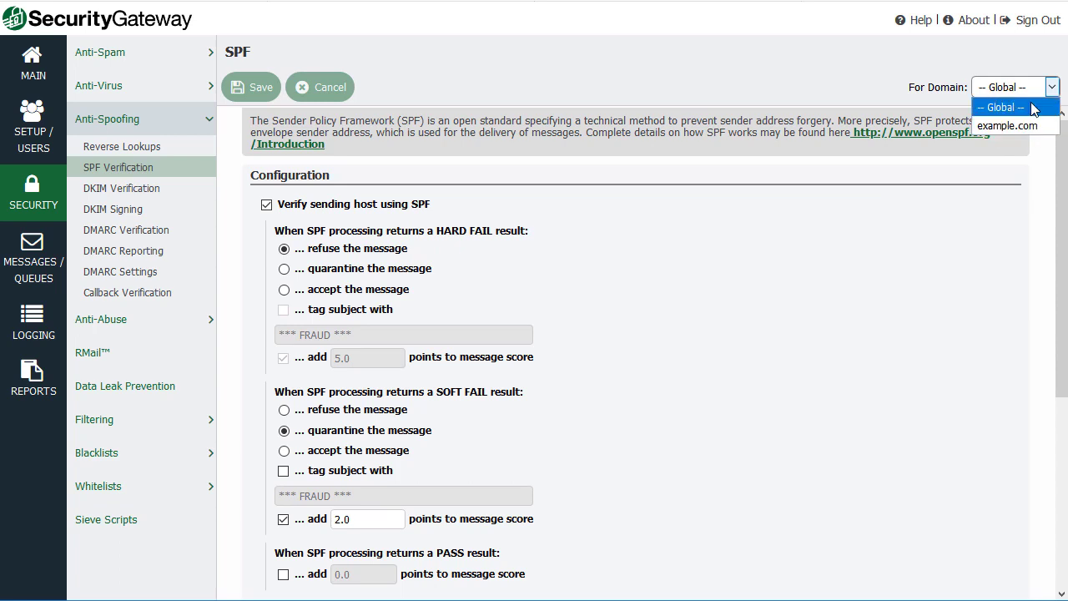
left_click(597, 194)
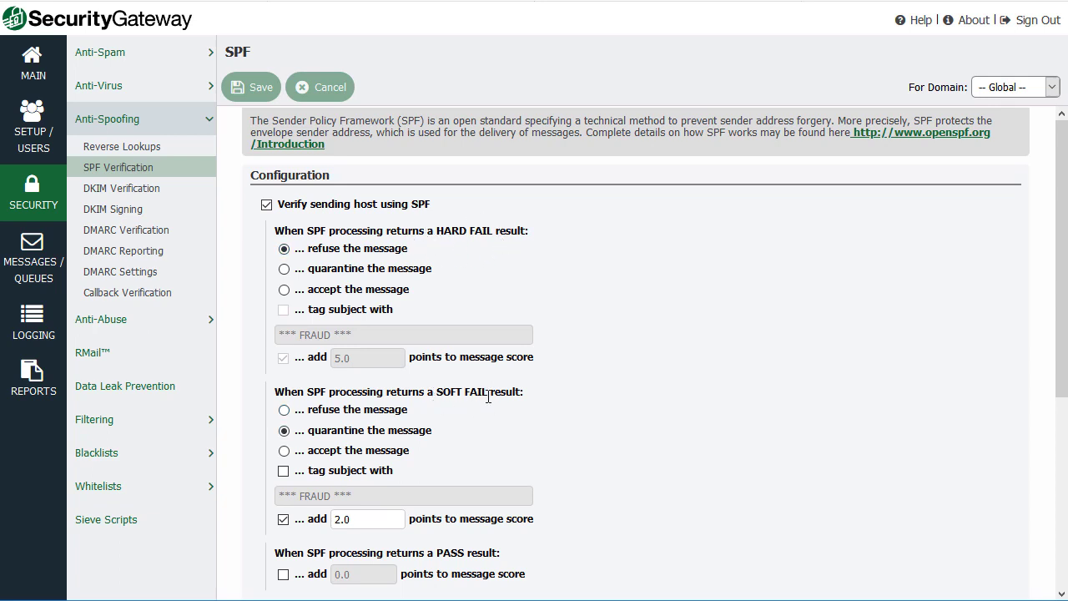
left_click(284, 290)
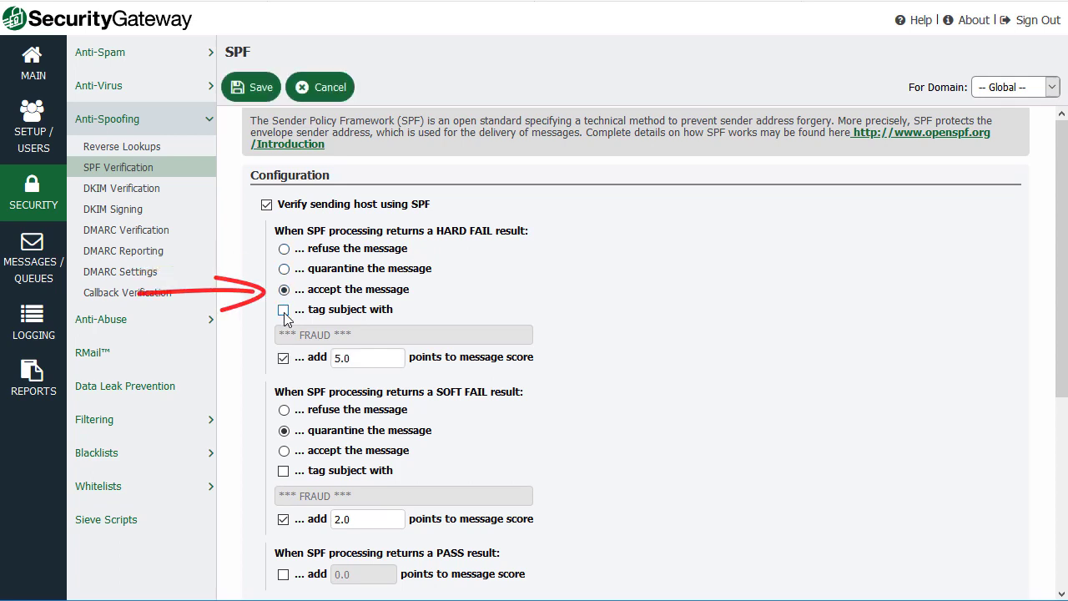
left_click(284, 310)
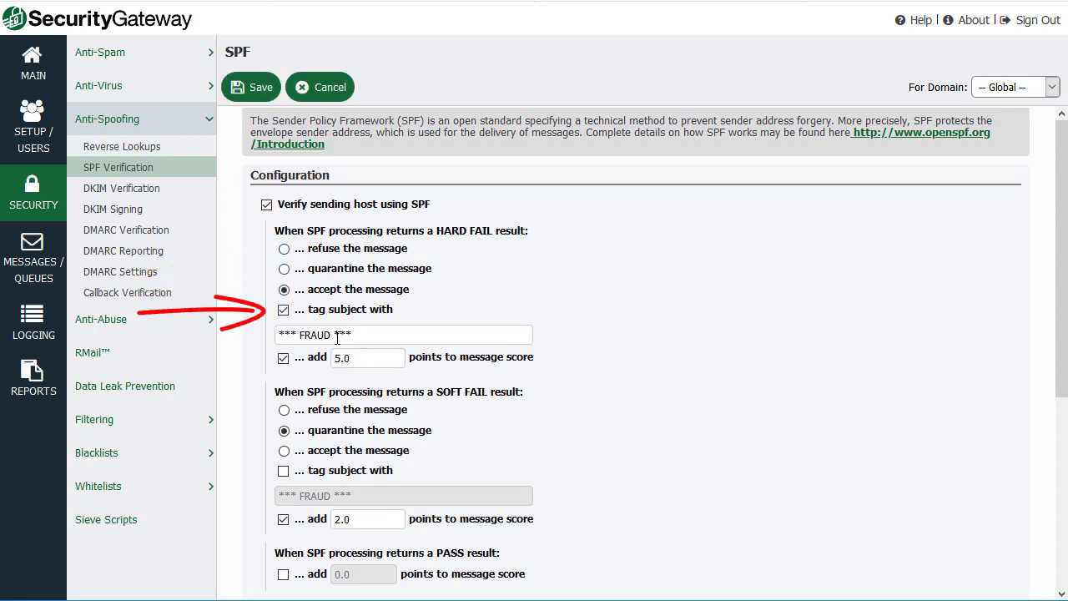
triple_click(254, 341)
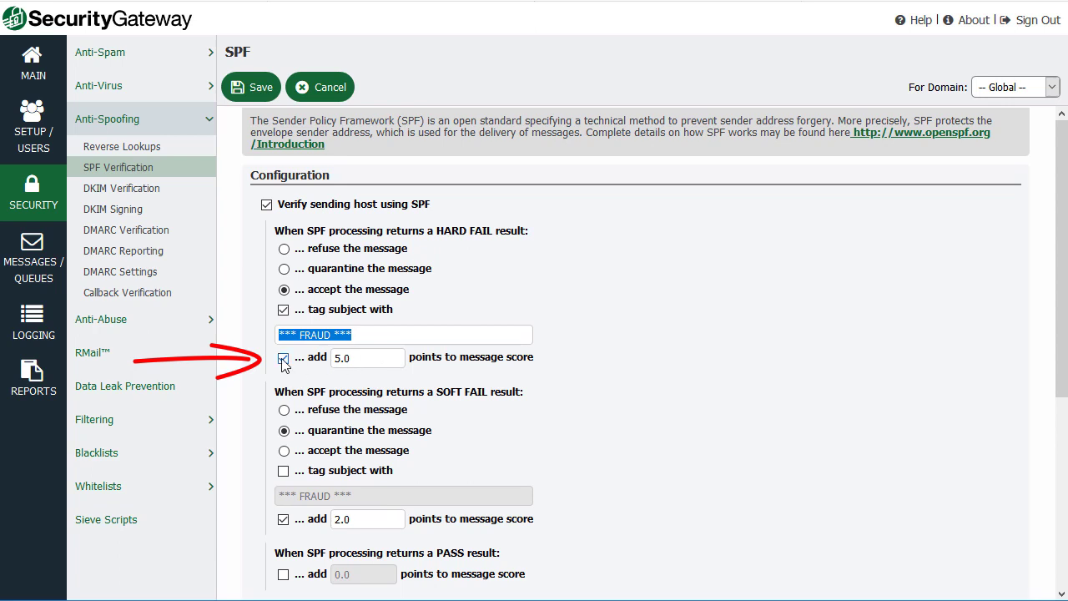
double_click(365, 359)
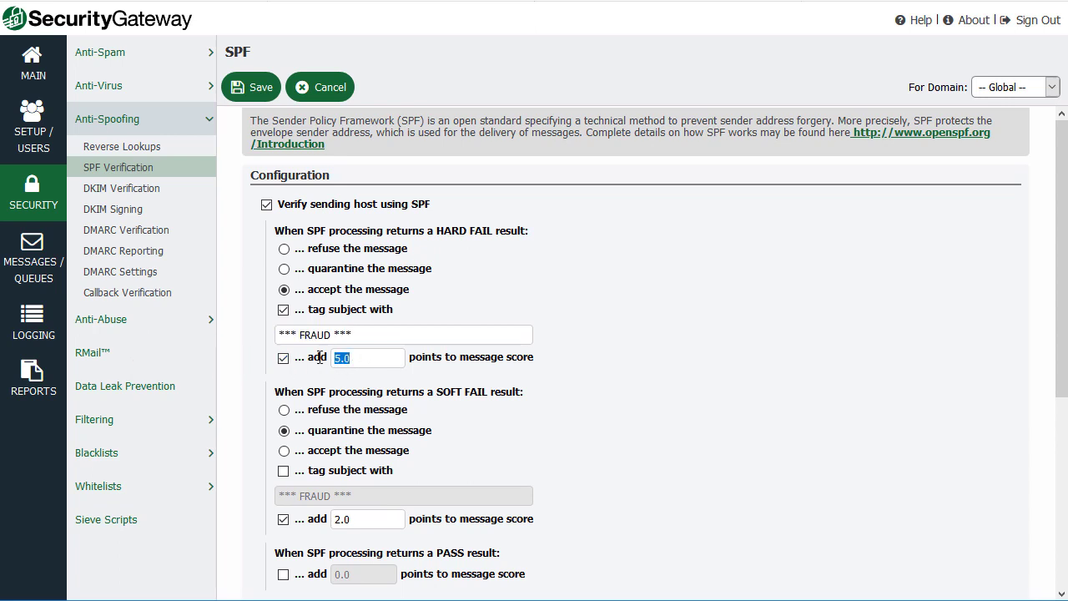
left_click(284, 252)
left_click(284, 249)
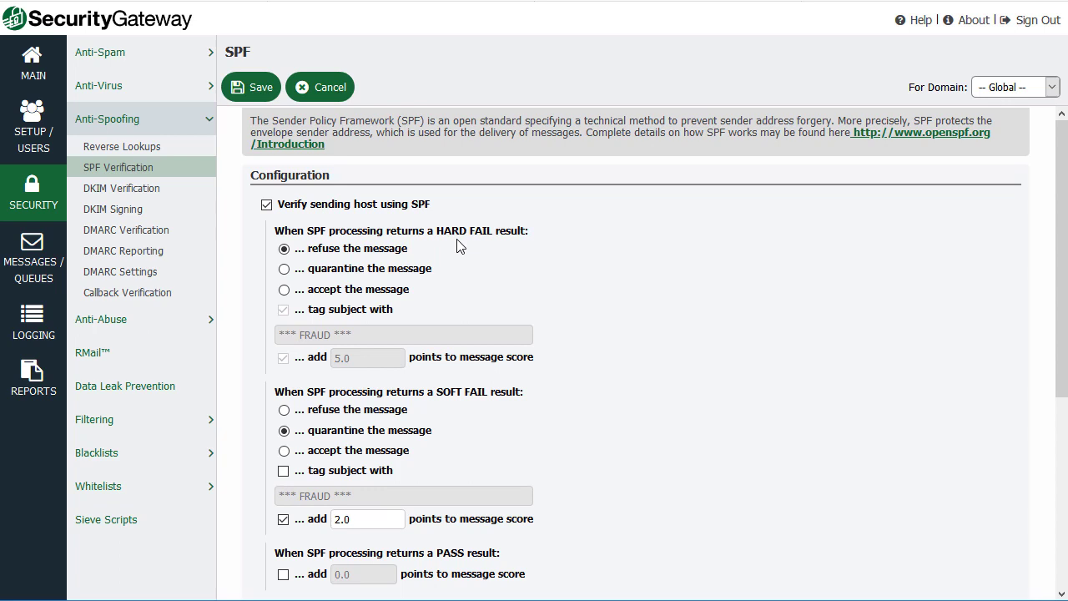
left_click(284, 270)
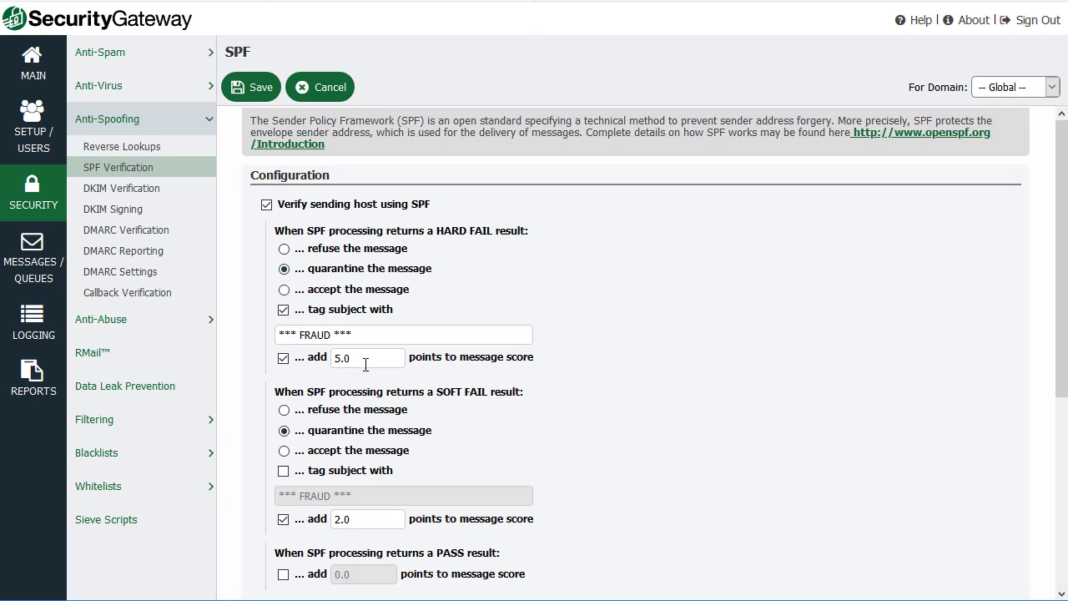
left_click(284, 250)
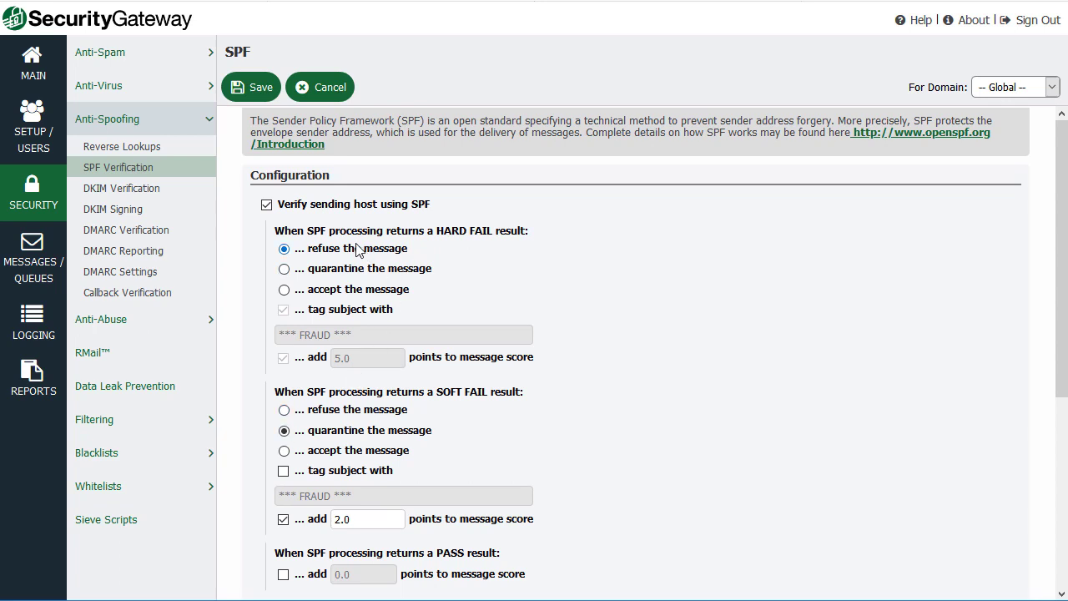
Set SPF soft-fail results to refuse the message instead of tagging the subject
left_click(283, 472)
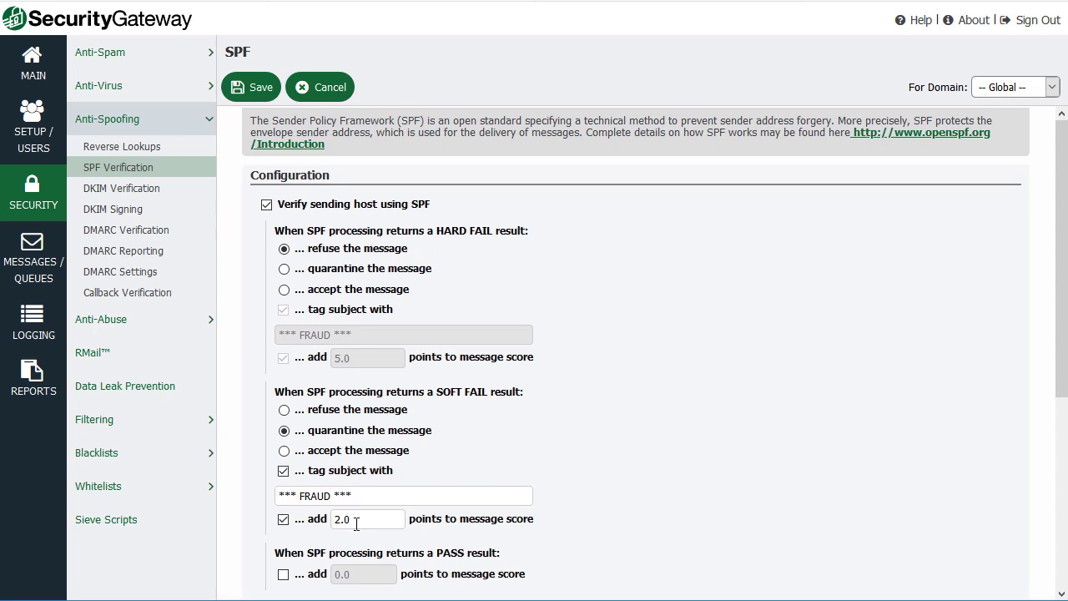
left_click(284, 410)
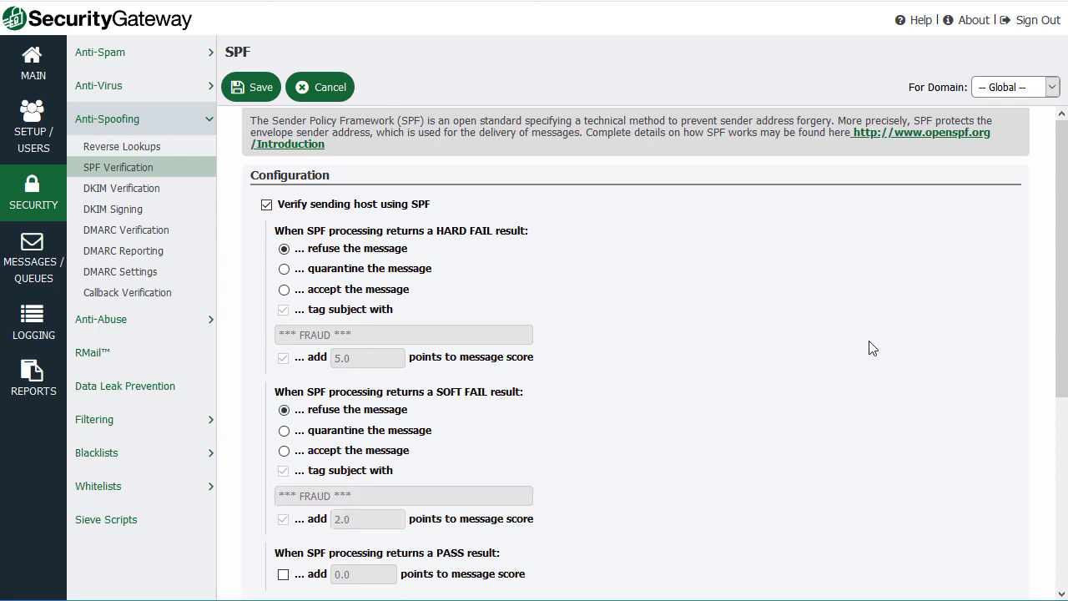
left_click_drag(1064, 190, 1060, 391)
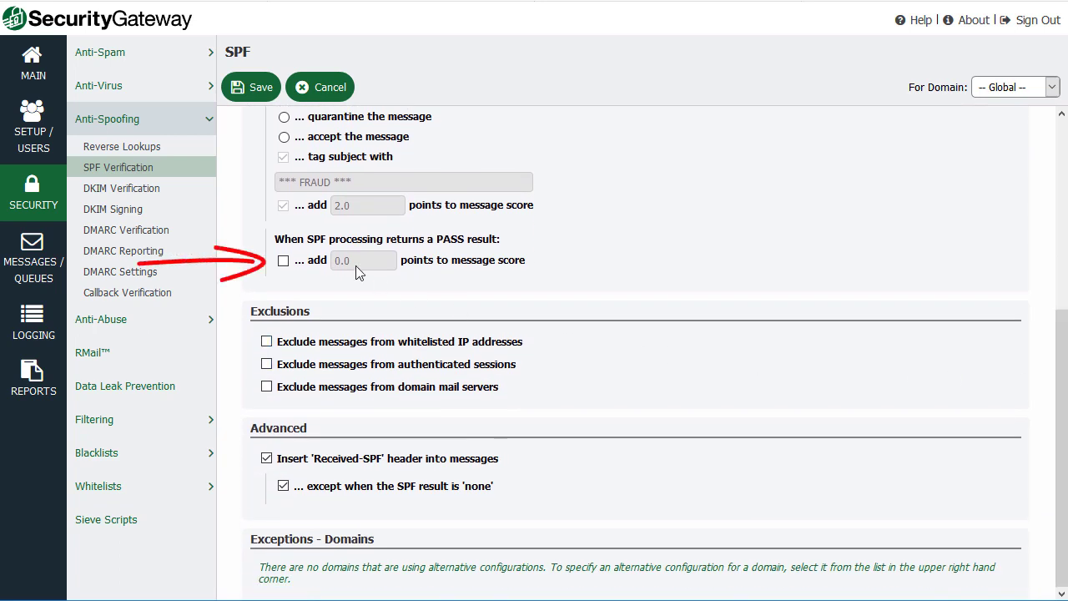
Add -3 score points for SPF pass results, save, and go to Messages / Queues
left_click(283, 262)
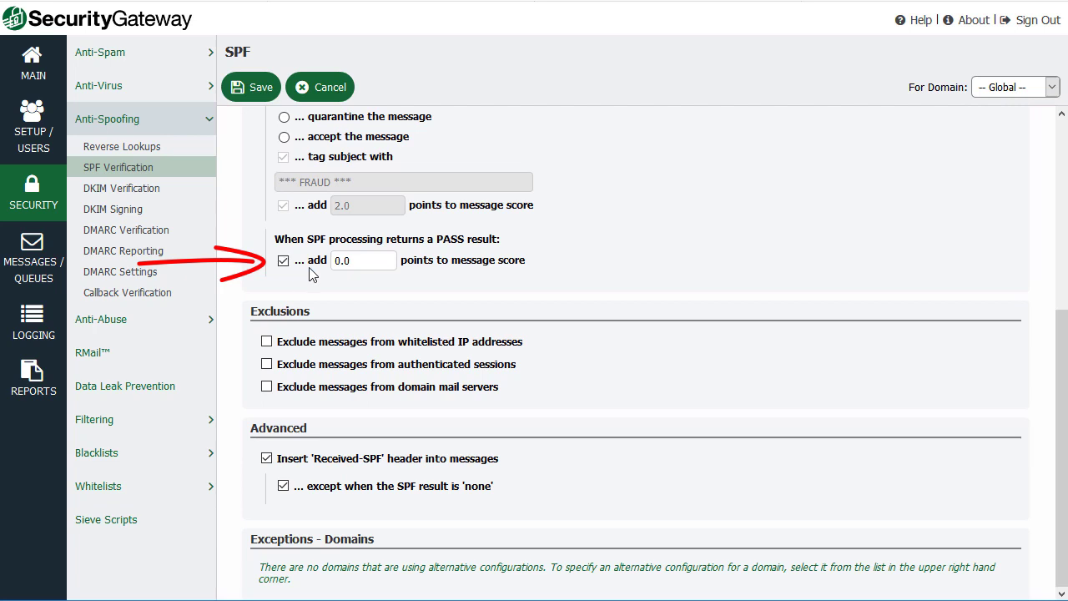
key("Tab")
type("-3")
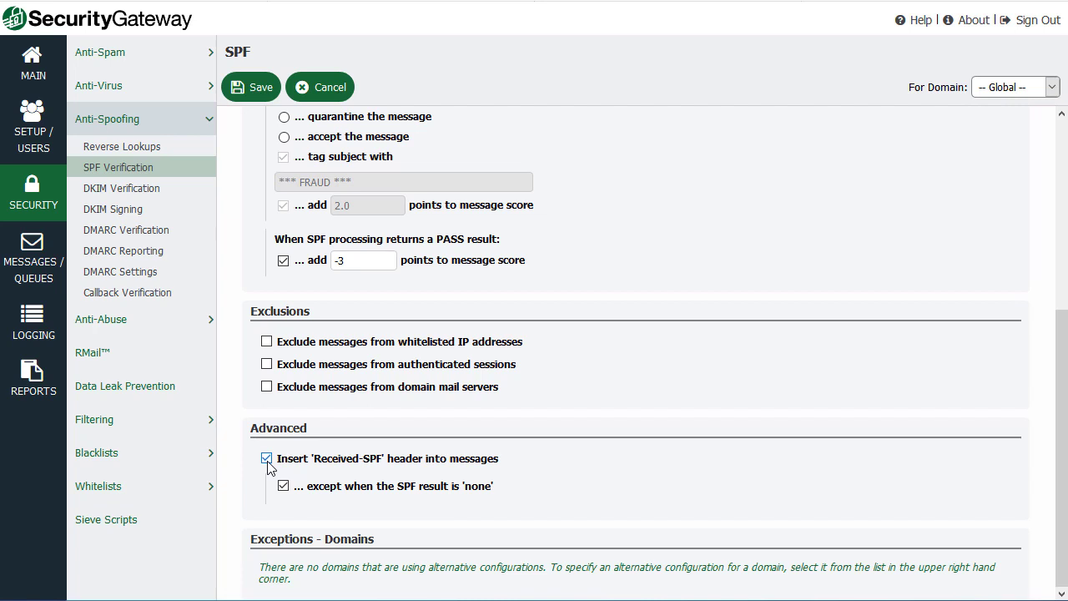
left_click(256, 90)
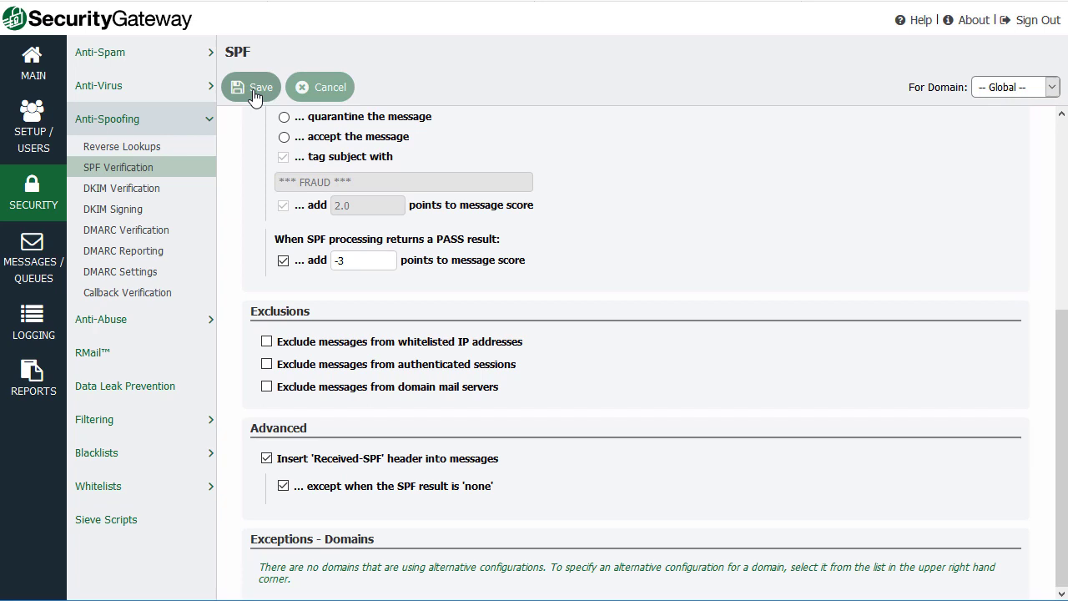
left_click(42, 267)
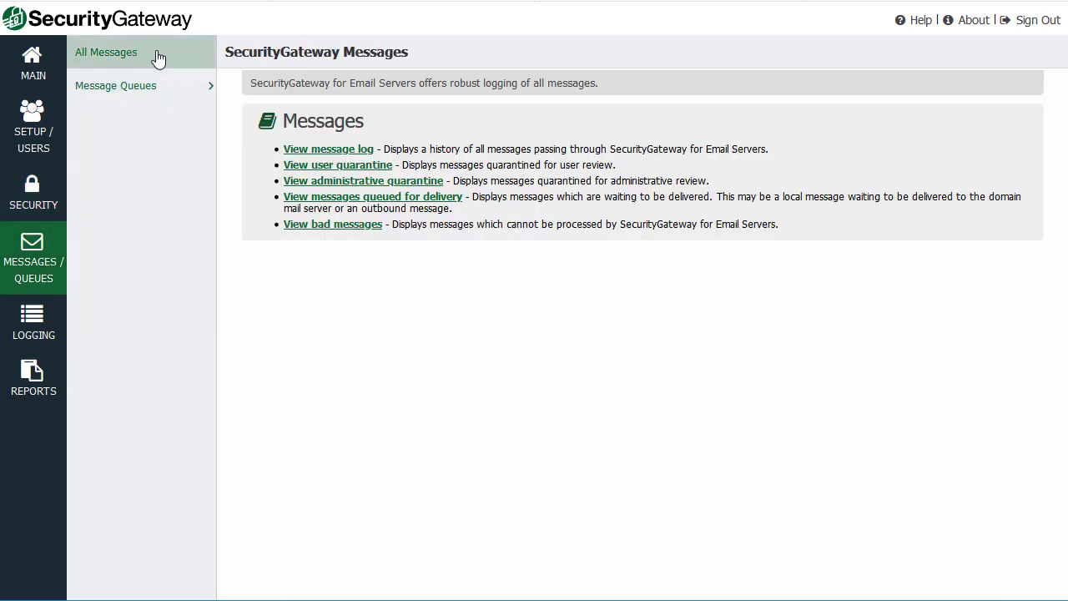
Open the All Messages log and select an SPF-rejected message from company.biz
left_click(125, 59)
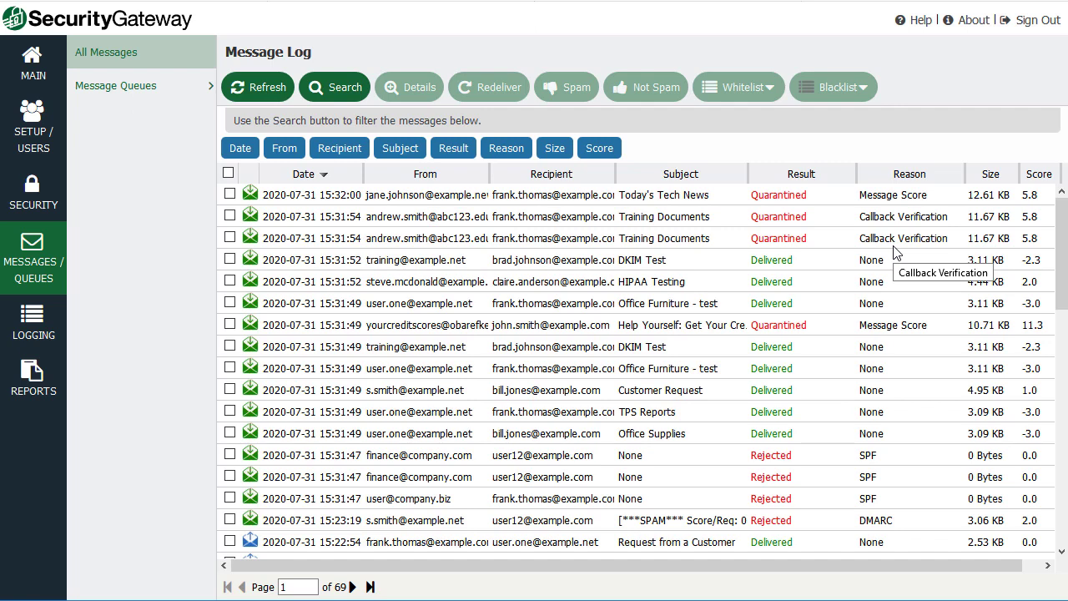
left_click(845, 505)
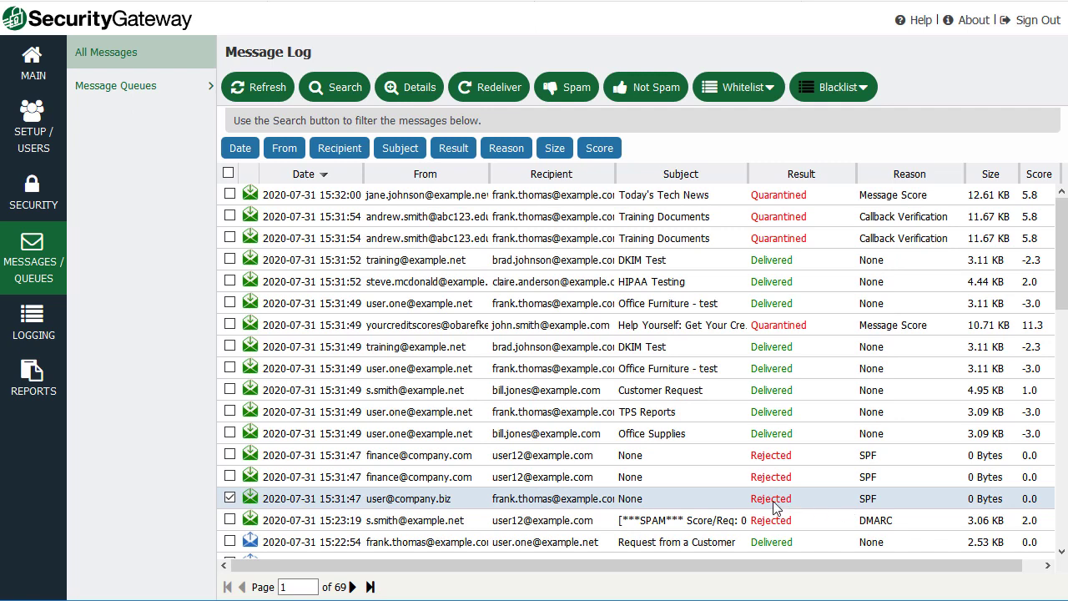
double_click(690, 500)
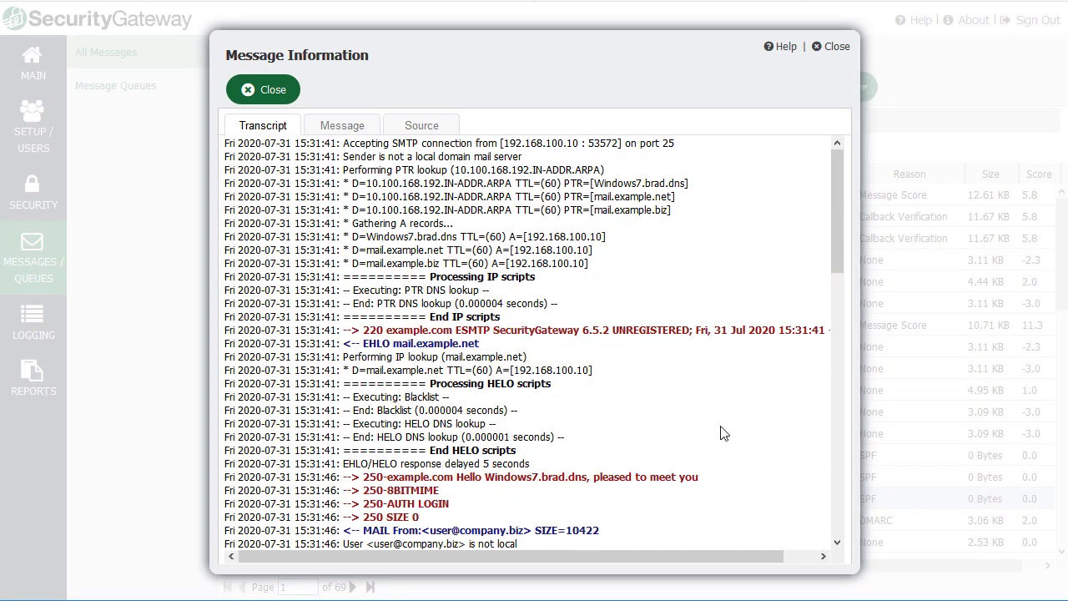
left_click_drag(833, 211, 796, 476)
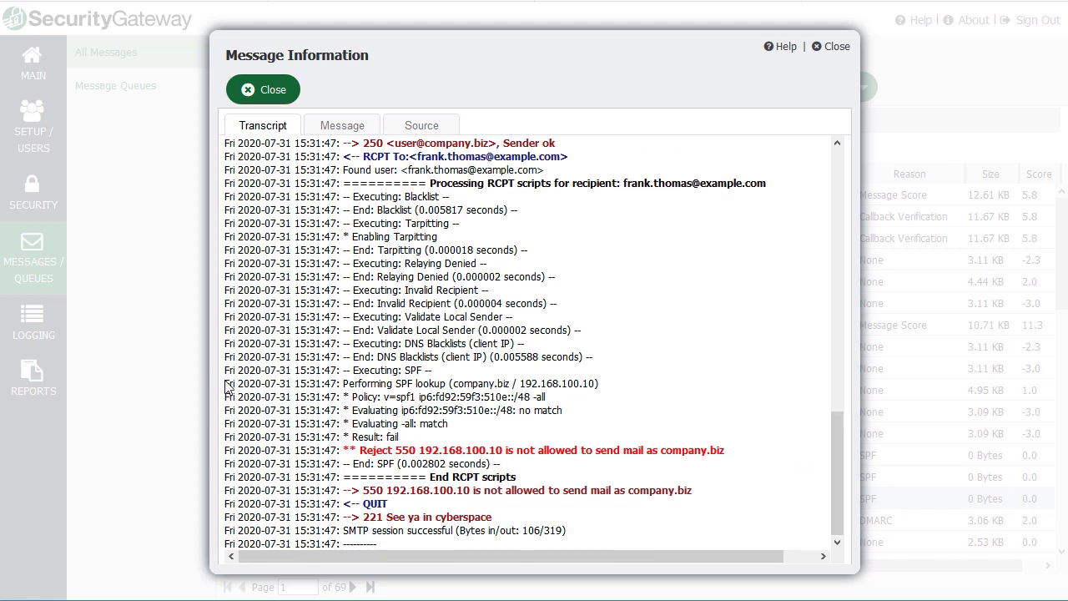
left_click_drag(227, 383, 650, 465)
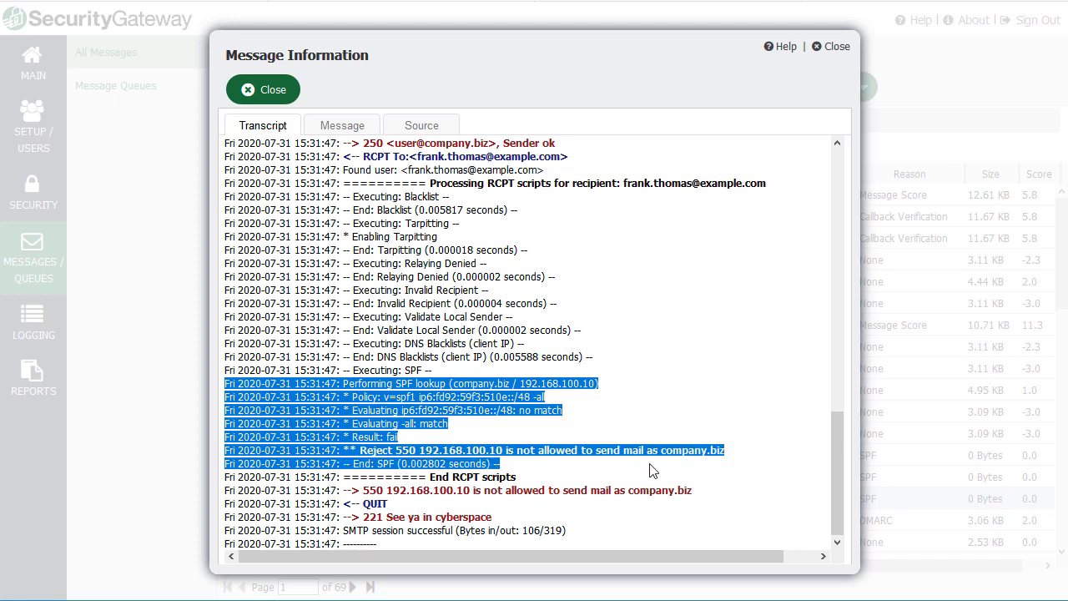
left_click(609, 417)
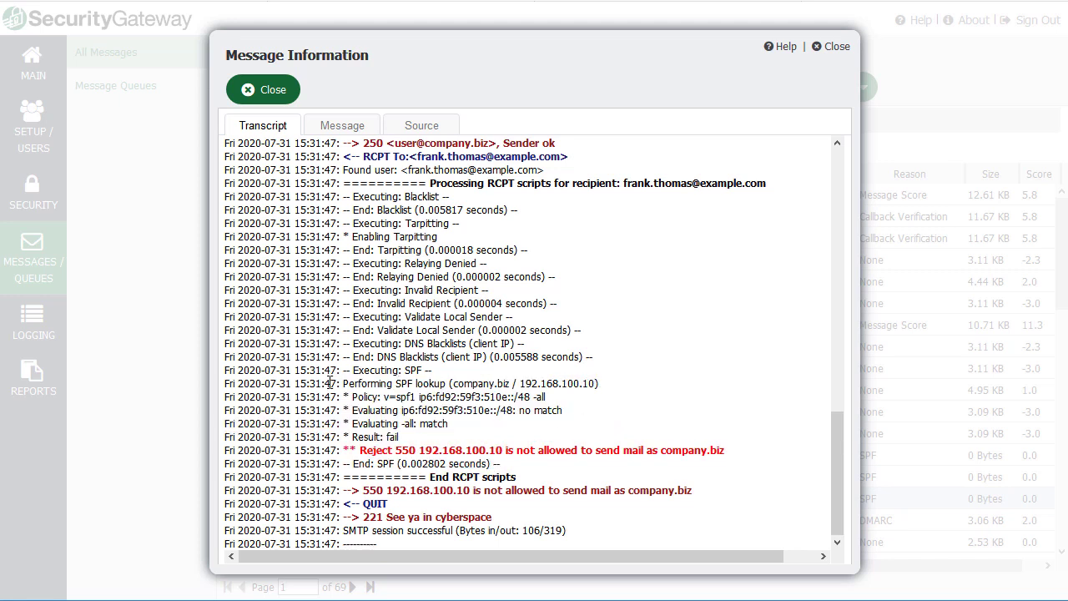
left_click_drag(336, 383, 449, 385)
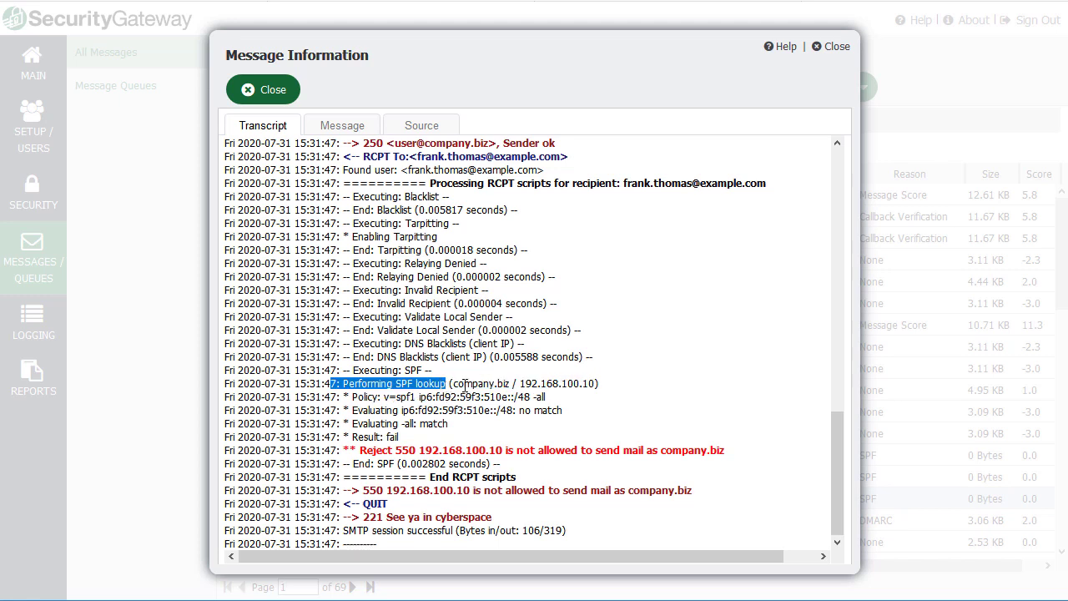
double_click(458, 383)
left_click(559, 398)
left_click_drag(520, 383, 592, 380)
left_click(585, 381)
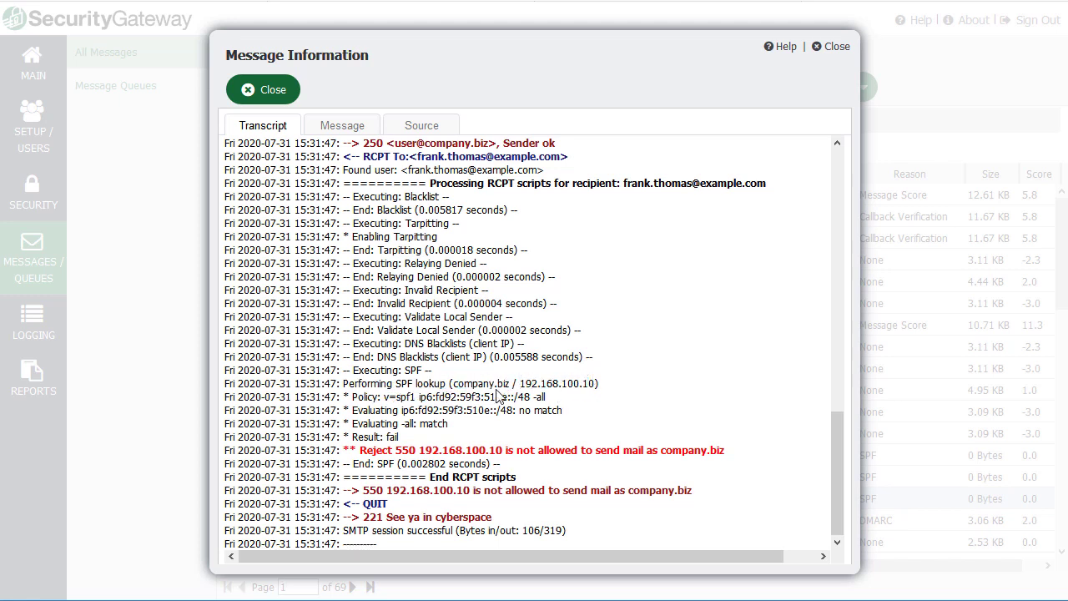
left_click_drag(352, 396, 571, 402)
left_click(571, 402)
left_click_drag(521, 410, 556, 411)
left_click_drag(380, 436, 480, 463)
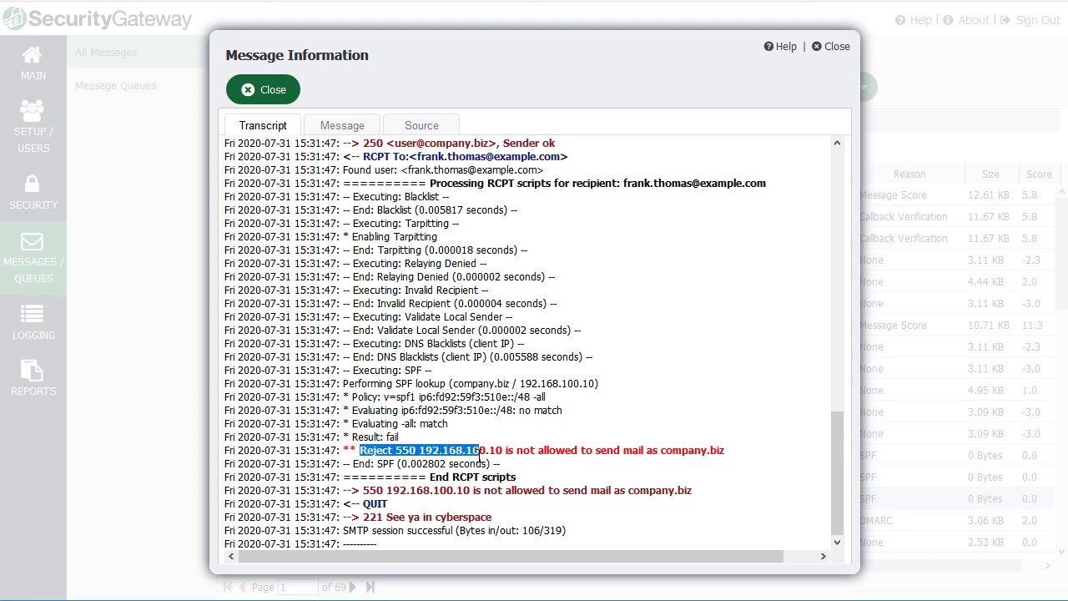
left_click(391, 467)
left_click_drag(349, 463, 495, 463)
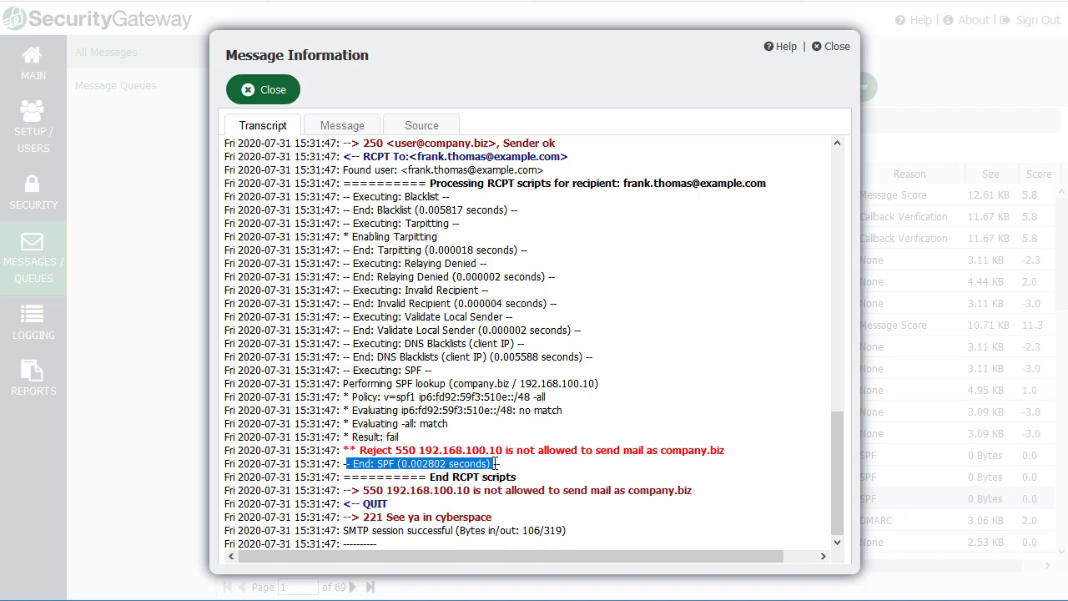
left_click(261, 88)
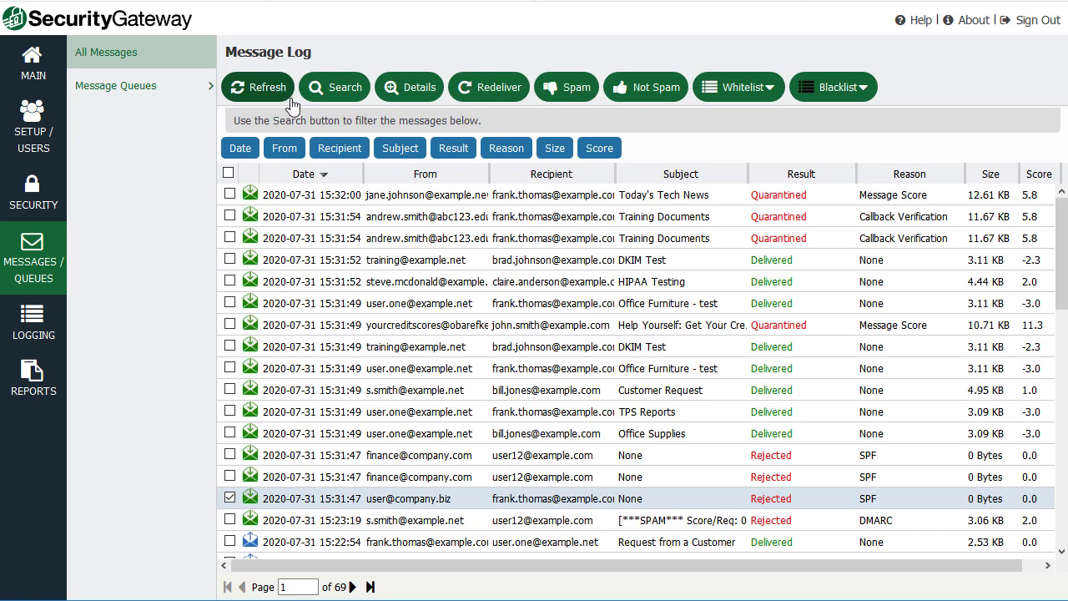
Filter the Message Log by Reason IS SPF and select the 15:01:48 rejected message
left_click(338, 90)
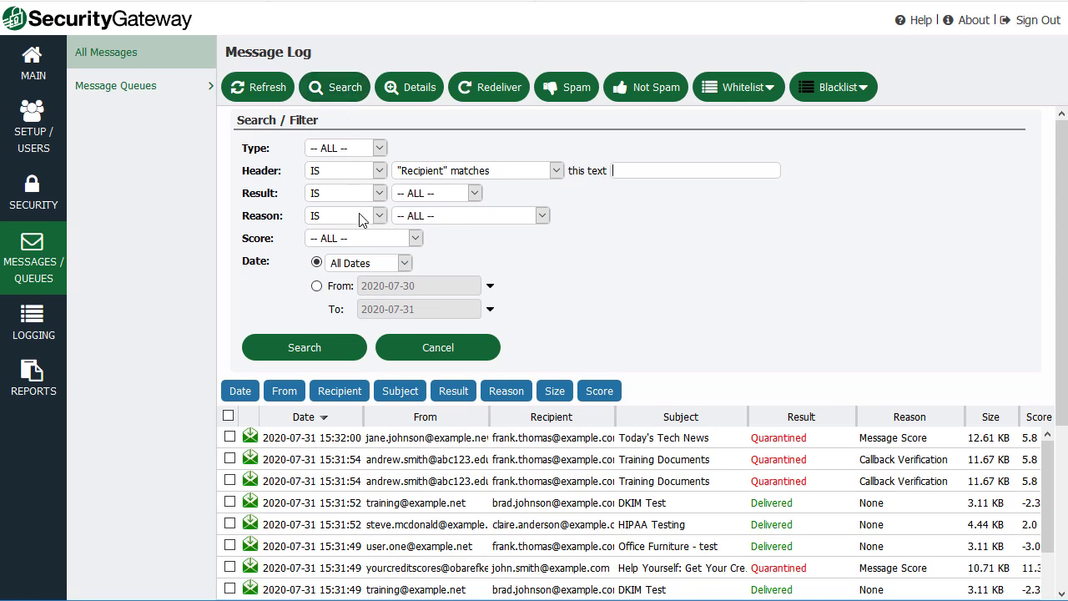
left_click(362, 219)
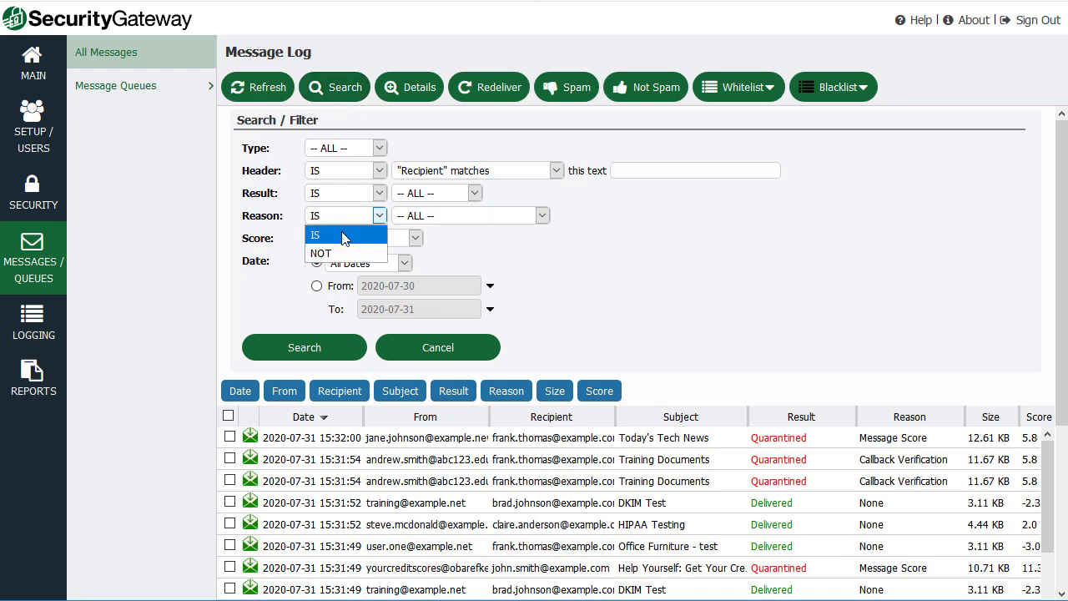
left_click(345, 236)
left_click(542, 216)
left_click_drag(547, 263, 544, 468)
left_click(439, 491)
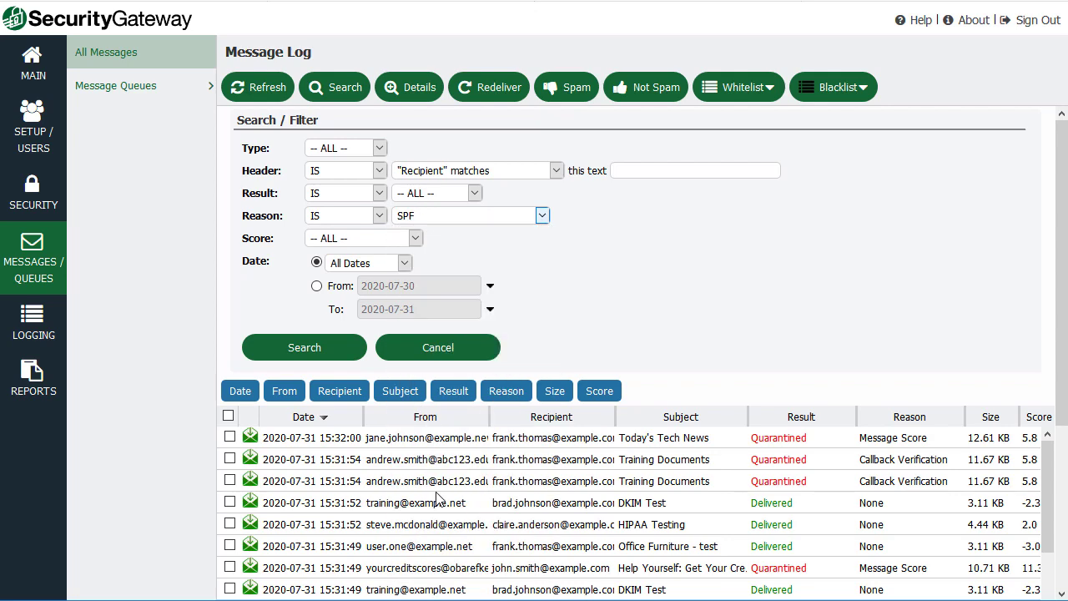
left_click(334, 349)
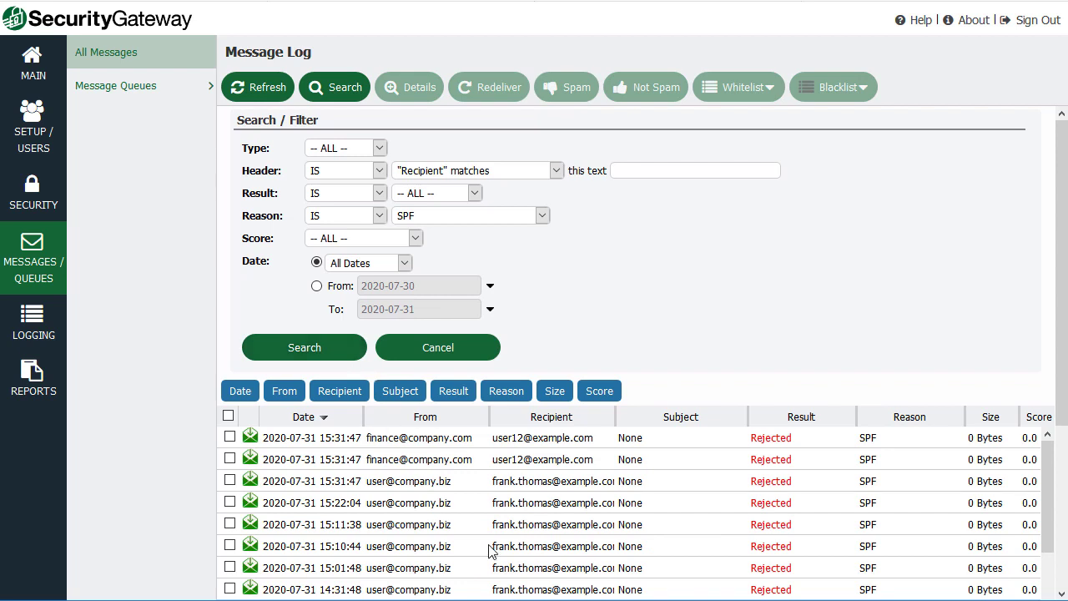
left_click(776, 505)
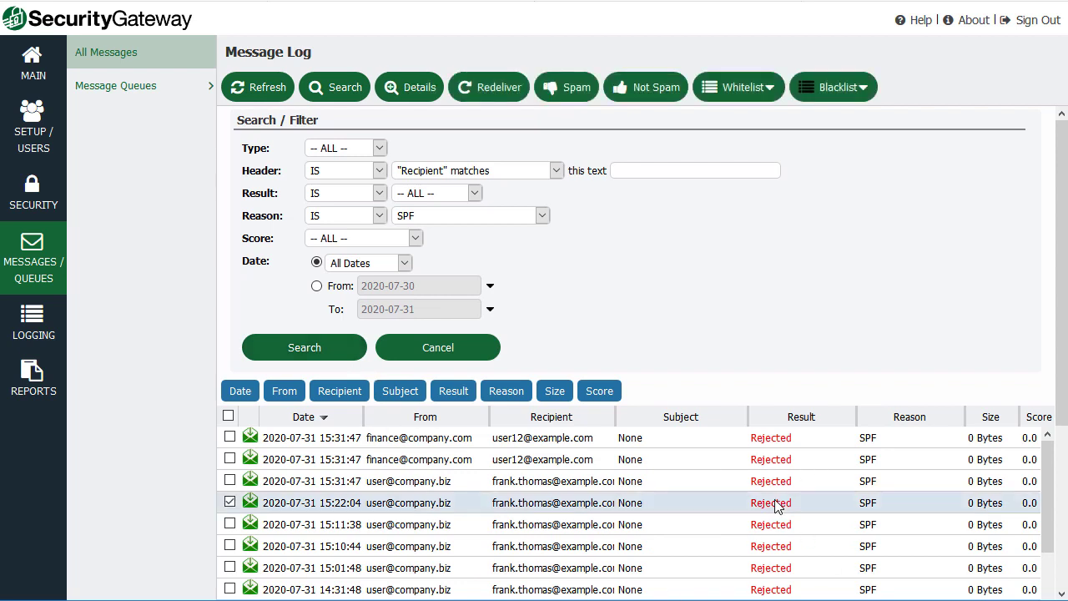
left_click(766, 564)
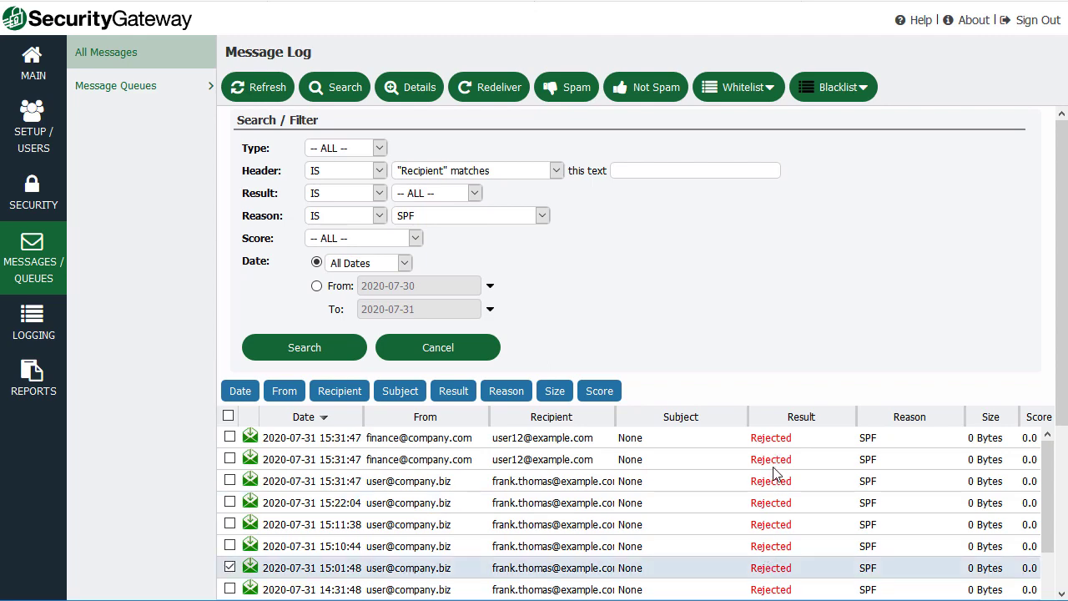